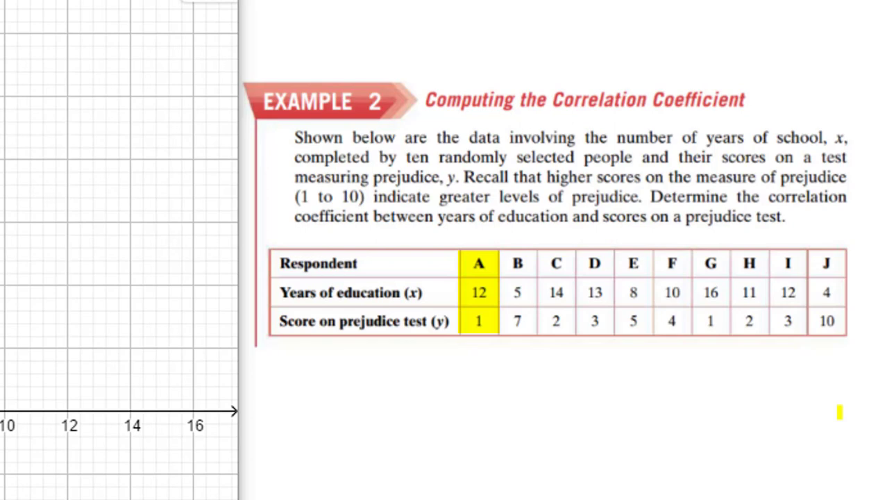
{"action": "key", "text": "Right"}
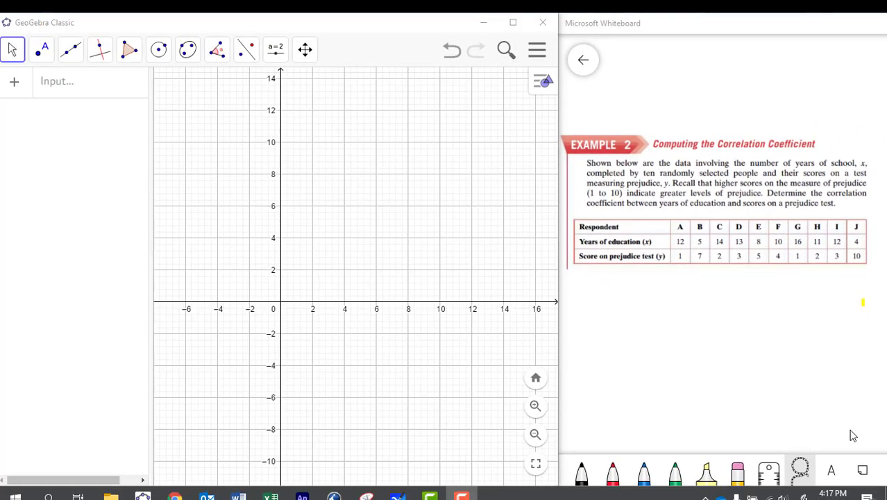
- Plot the data points for respondents A to C as (12, 1), (5, 7) and (14, 2)
{"action": "left_click", "coordinate": [62, 83]}
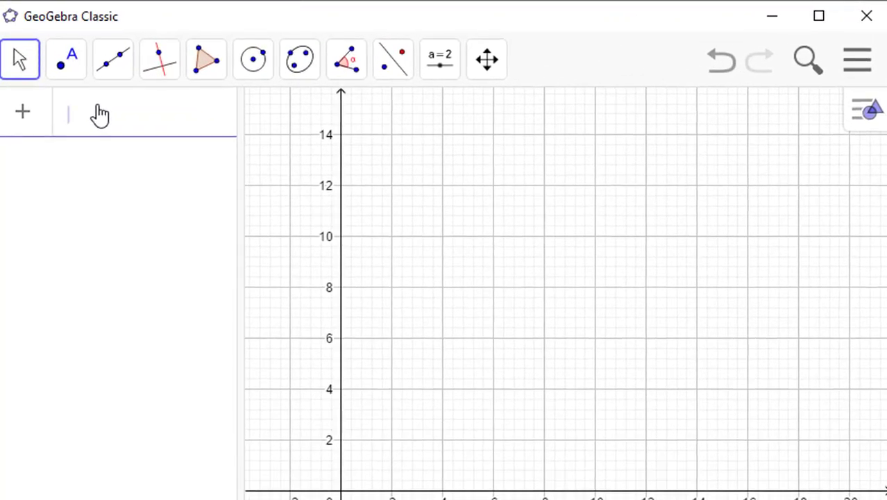
{"action": "type", "text": "(1"}
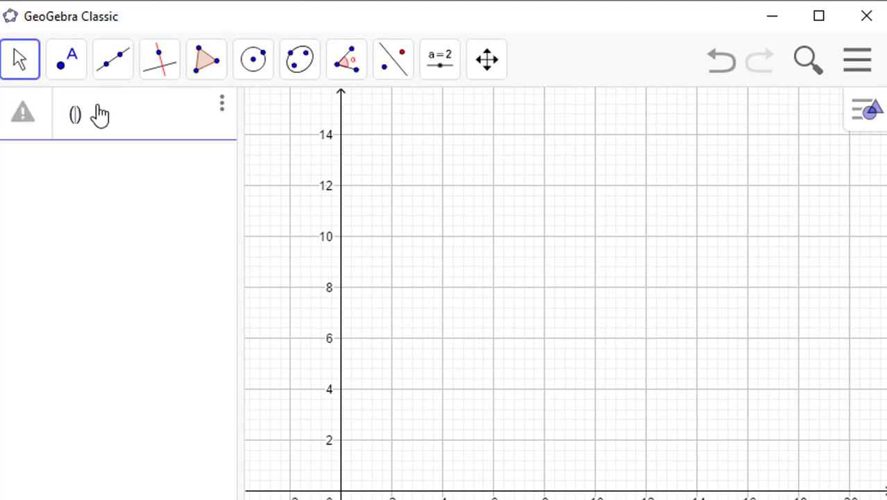
{"action": "type", "text": "2,1"}
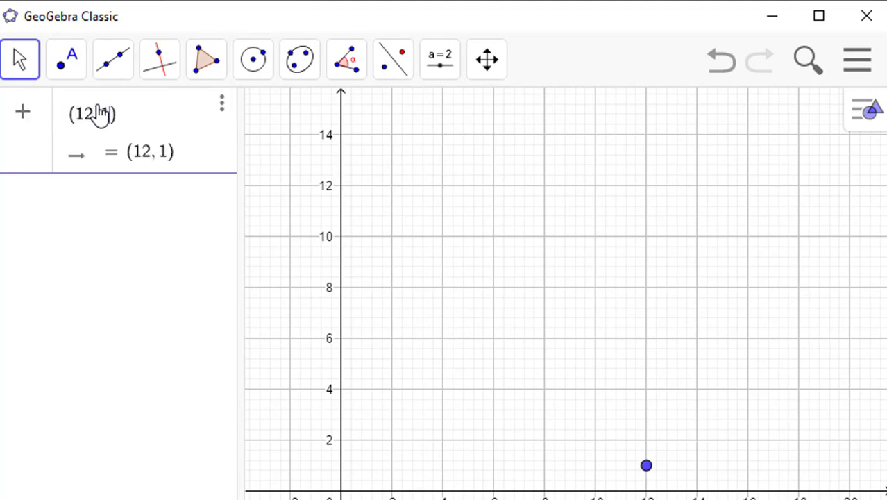
{"action": "key", "text": "Return"}
{"action": "left_click", "coordinate": [82, 166]}
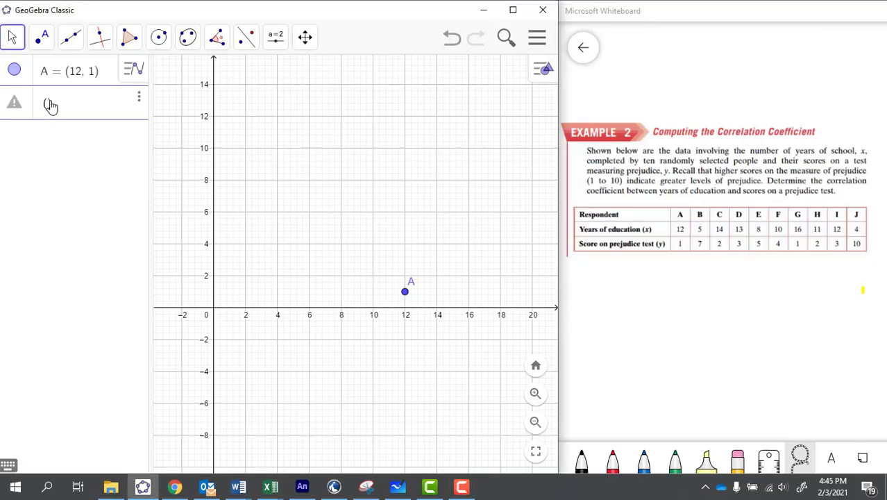
{"action": "type", "text": "(5, 7"}
{"action": "key", "text": "Return"}
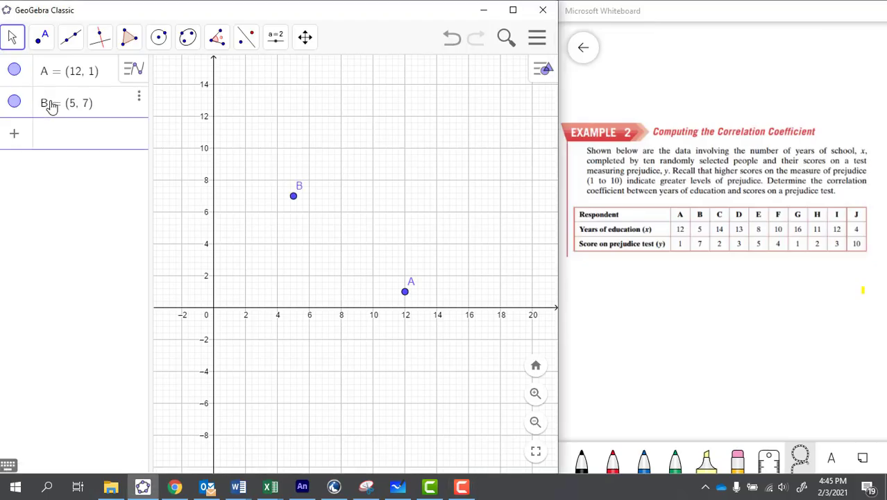
{"action": "type", "text": "(14,2"}
{"action": "key", "text": "Return"}
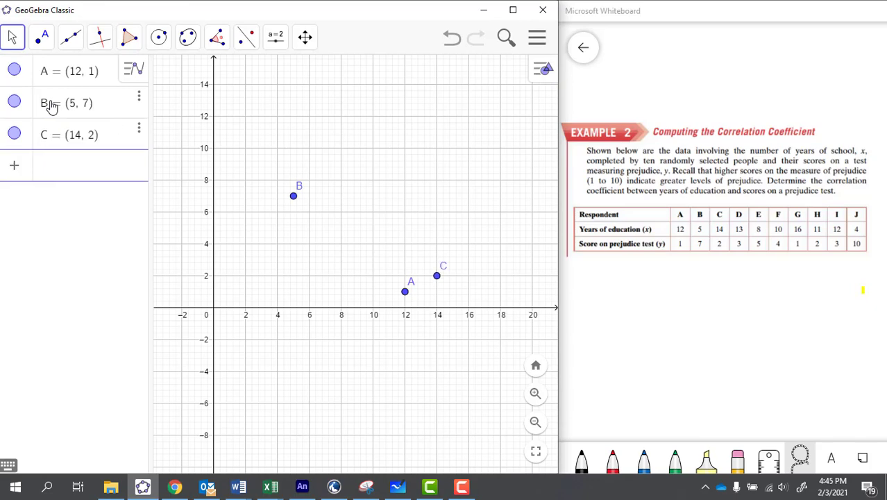
- Plot the data points for respondents D to G as (13, 3), (8, 5), (10, 4) and (16, 1)
{"action": "type", "text": "(13,3"}
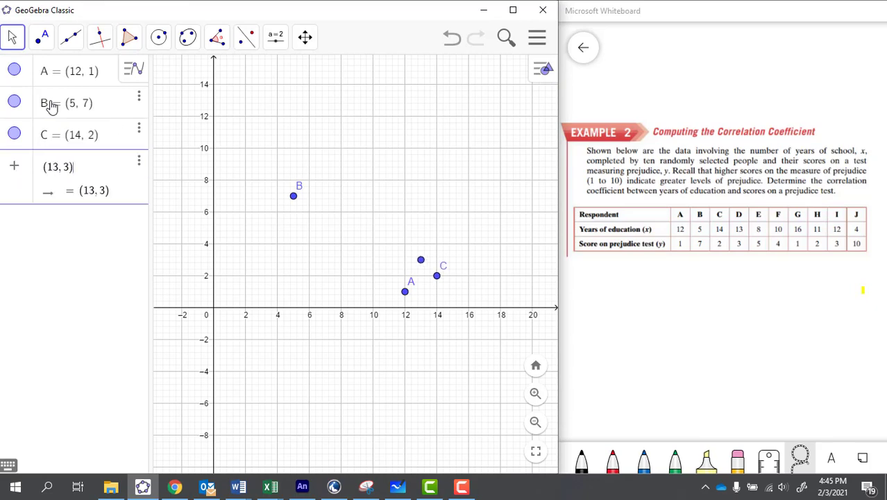
{"action": "key", "text": "Return"}
{"action": "type", "text": "(8,5"}
{"action": "key", "text": "Return"}
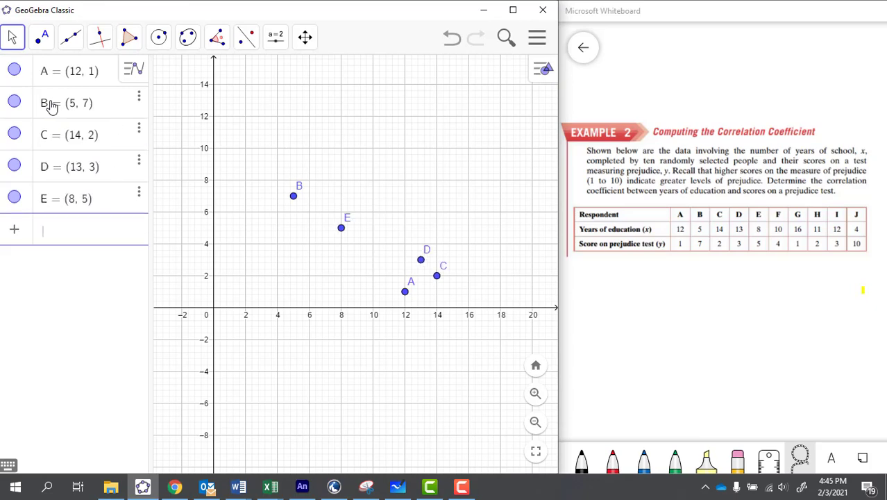
{"action": "type", "text": "(10,4"}
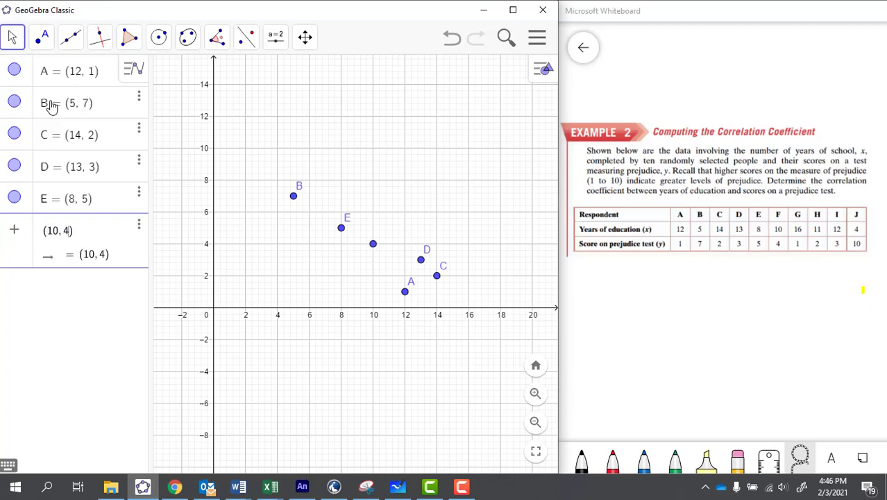
{"action": "key", "text": "Return"}
{"action": "type", "text": "(16,1"}
{"action": "key", "text": "Return"}
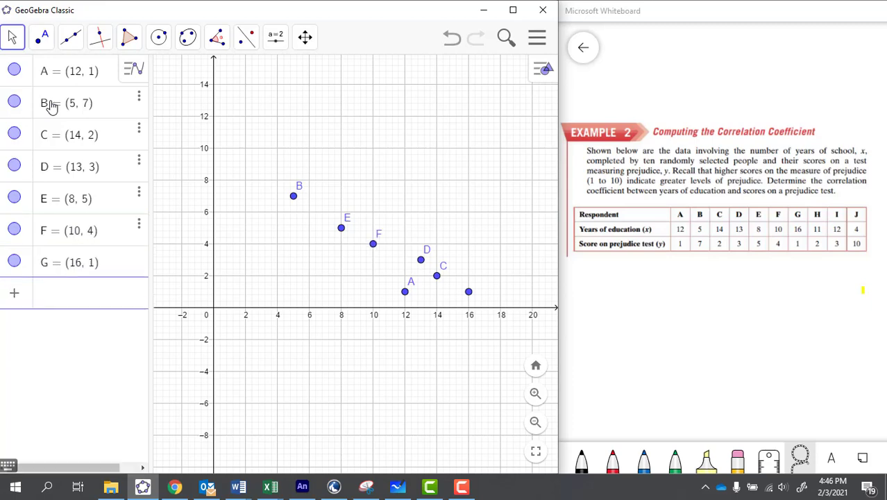
- Plot the data points for respondents H to J as (11, 2), (12, 3) and (4, 10)
{"action": "type", "text": "(11,2"}
{"action": "key", "text": "Return"}
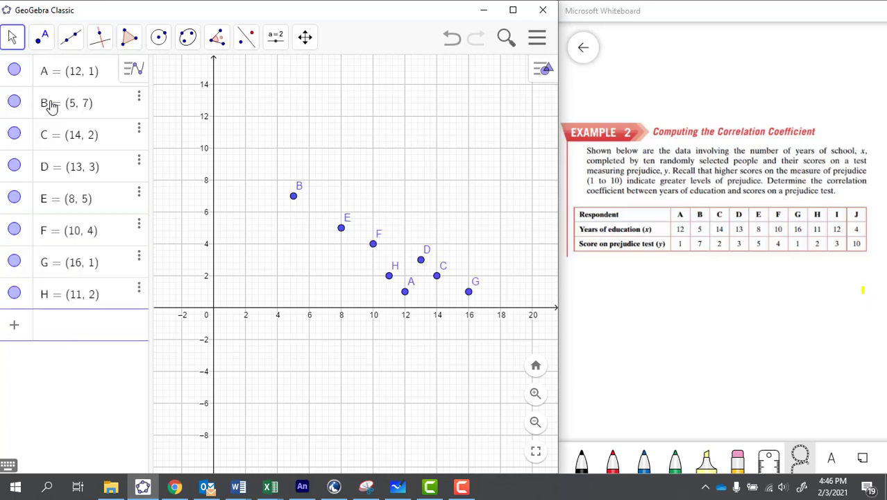
{"action": "type", "text": "(12, 3"}
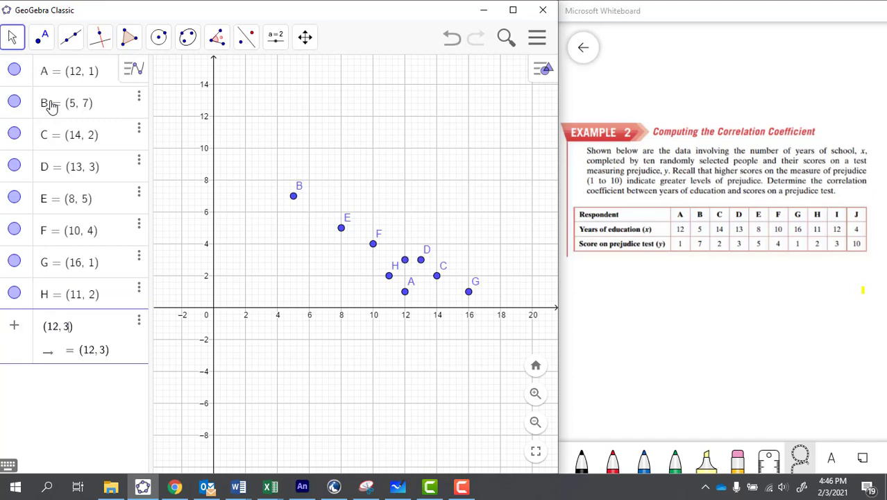
{"action": "key", "text": "Return"}
{"action": "type", "text": "(4,10"}
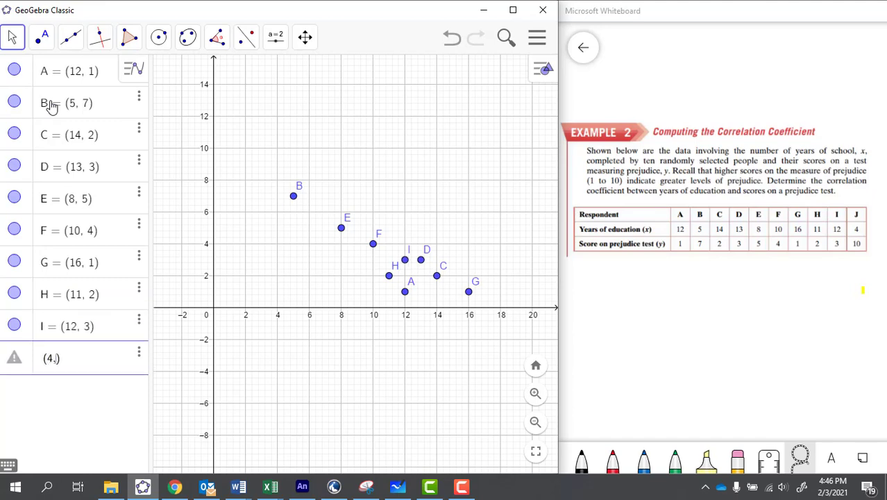
{"action": "key", "text": "Return"}
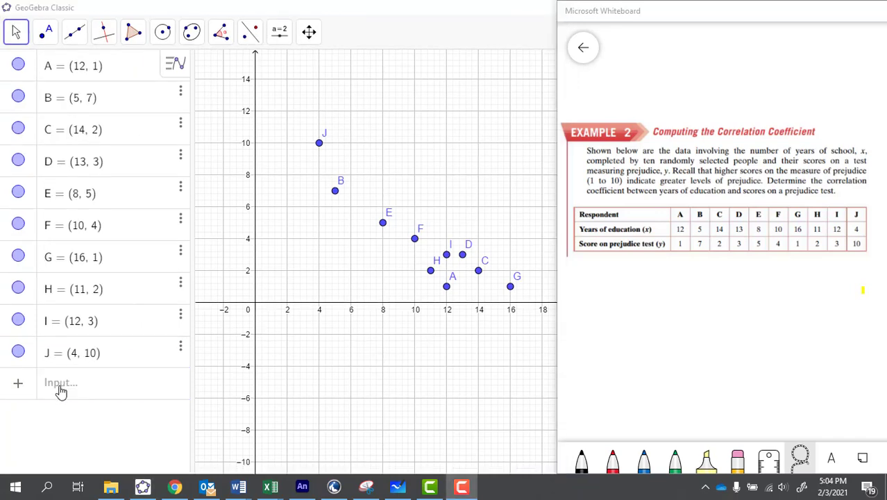
- Insert the CorrelationCoefficient command that takes a list of points, and widen the algebra view to show the whole expression
{"action": "left_click", "coordinate": [61, 392]}
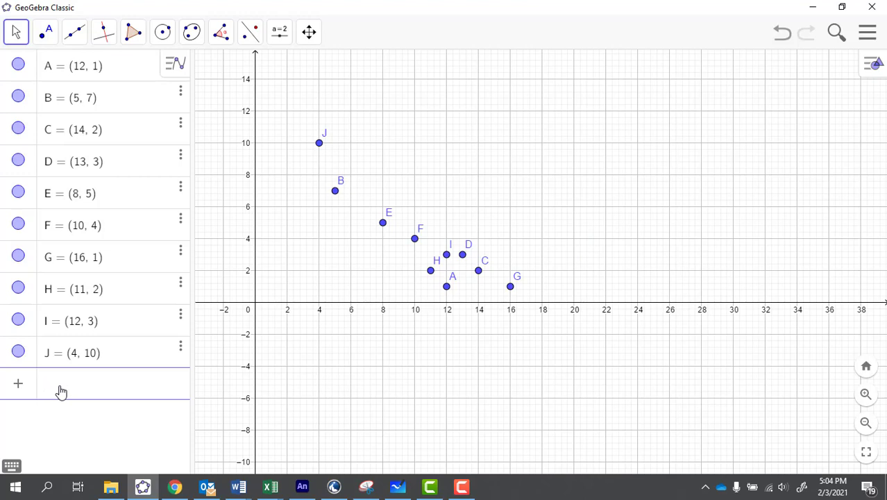
{"action": "type", "text": "CO"}
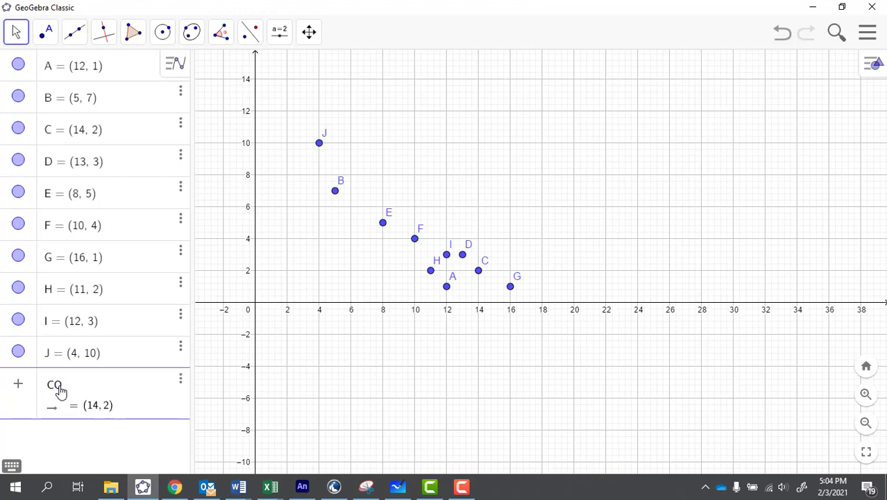
{"action": "type", "text": "RR"}
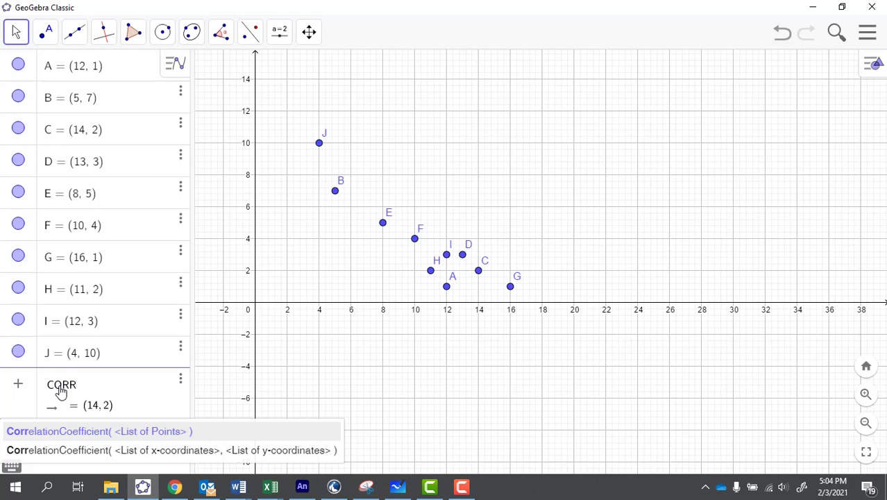
{"action": "left_click", "coordinate": [95, 431]}
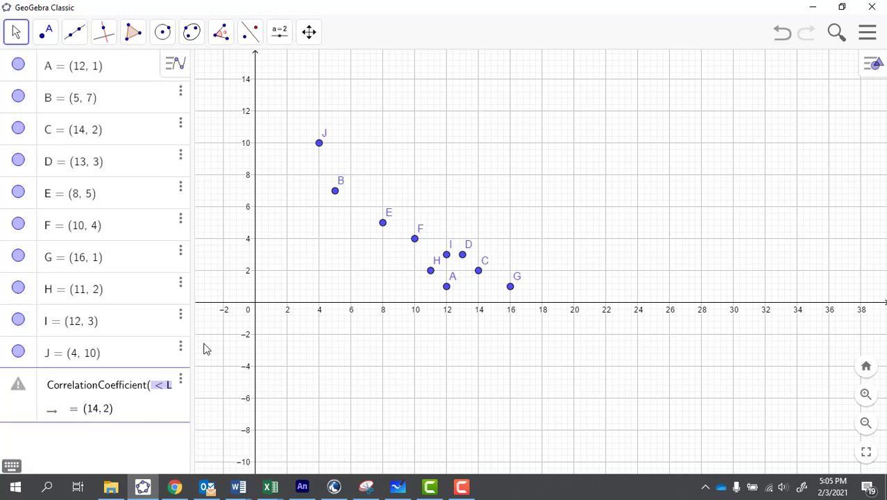
{"action": "left_click_drag", "start_coordinate": [192, 201], "coordinate": [281, 200]}
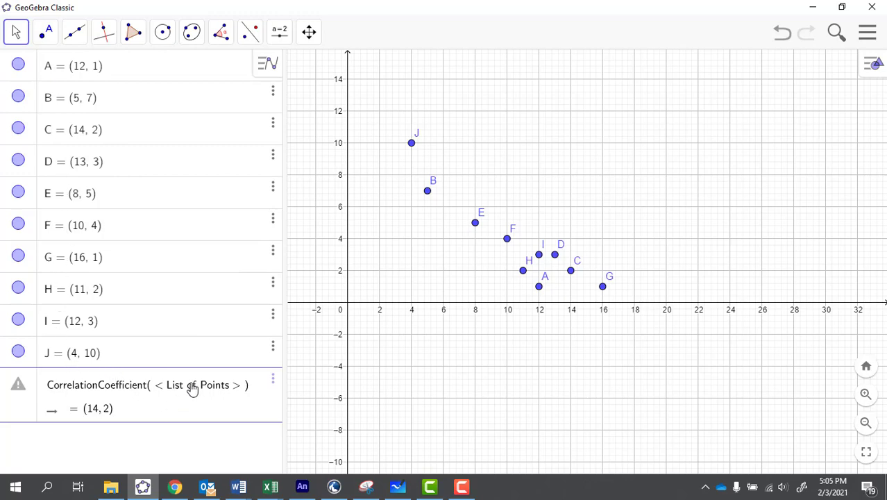
- Replace the command's list-of-points placeholder with the points A, B, C, D, E, F, G, H, I, J
{"action": "key", "text": "Delete"}
{"action": "key", "text": "Delete"}
{"action": "key", "text": "Delete"}
{"action": "key", "text": "Delete"}
{"action": "key", "text": "Delete"}
{"action": "key", "text": "Delete"}
{"action": "key", "text": "Delete"}
{"action": "key", "text": "Delete"}
{"action": "key", "text": "Delete"}
{"action": "key", "text": "Delete"}
{"action": "key", "text": "Delete"}
{"action": "key", "text": "BackSpace"}
{"action": "key", "text": "BackSpace"}
{"action": "key", "text": "BackSpace"}
{"action": "key", "text": "BackSpace"}
{"action": "key", "text": "BackSpace"}
{"action": "key", "text": "BackSpace"}
{"action": "key", "text": "BackSpace"}
{"action": "key", "text": "BackSpace"}
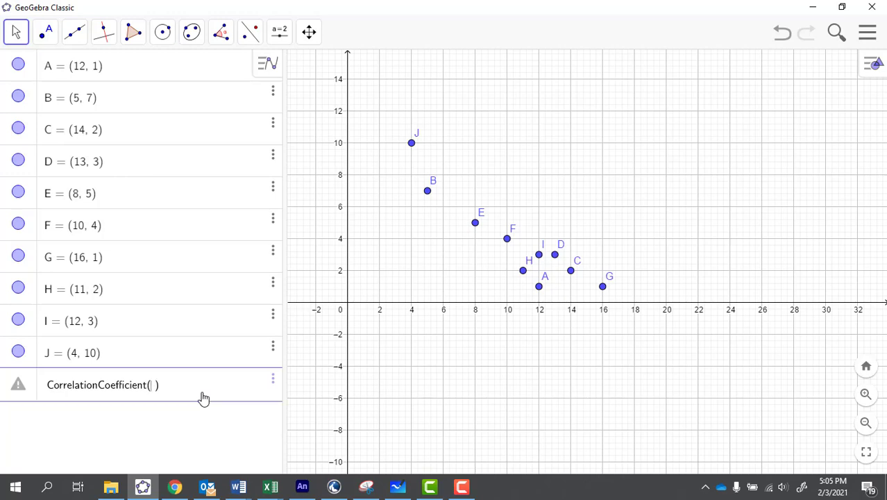
{"action": "type", "text": "A, B, C"}
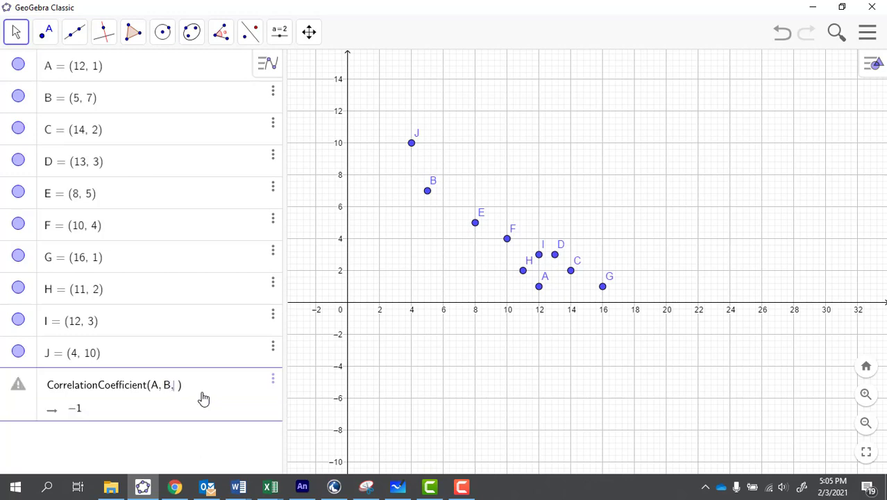
{"action": "type", "text": ", D, E"}
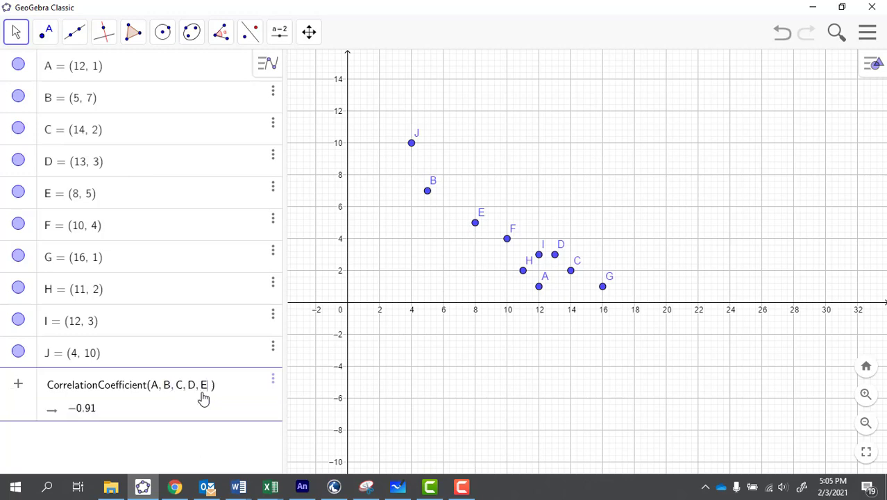
{"action": "type", "text": ", F, G, H, I, J"}
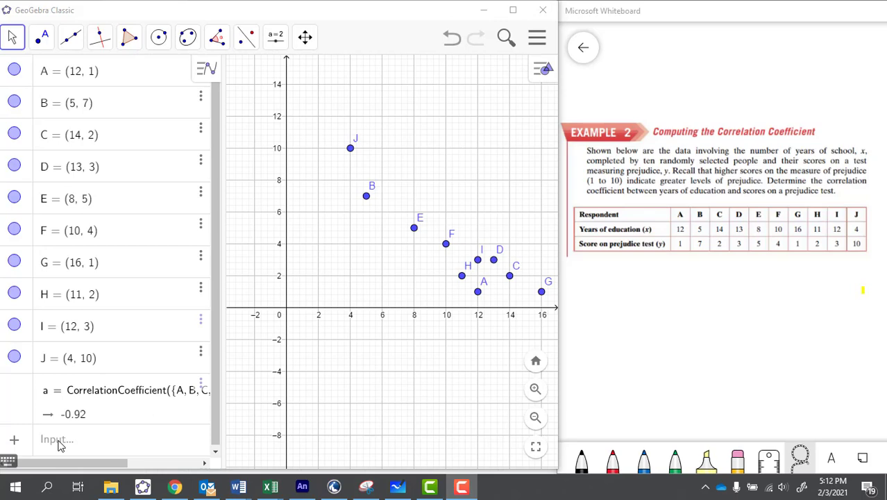
- Insert a second CorrelationCoefficient command taking lists of x-coordinates and y-coordinates, and widen the algebra view to fit it
{"action": "left_click", "coordinate": [59, 444]}
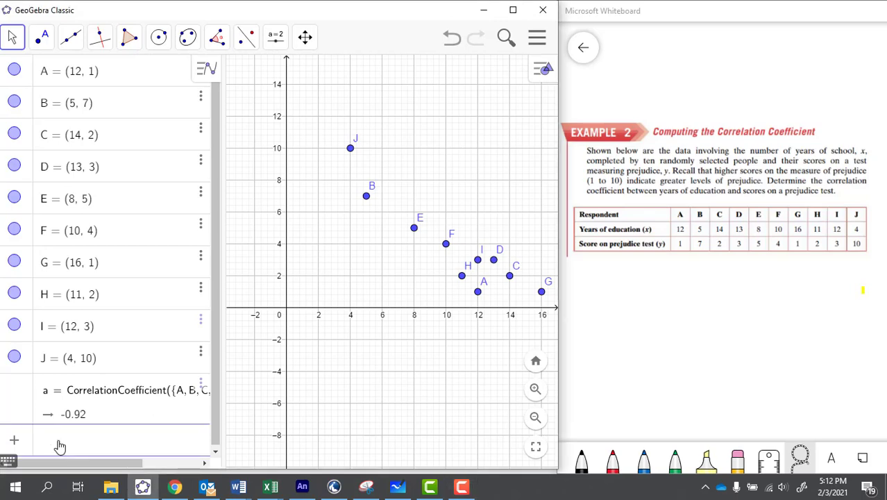
{"action": "type", "text": "corr"}
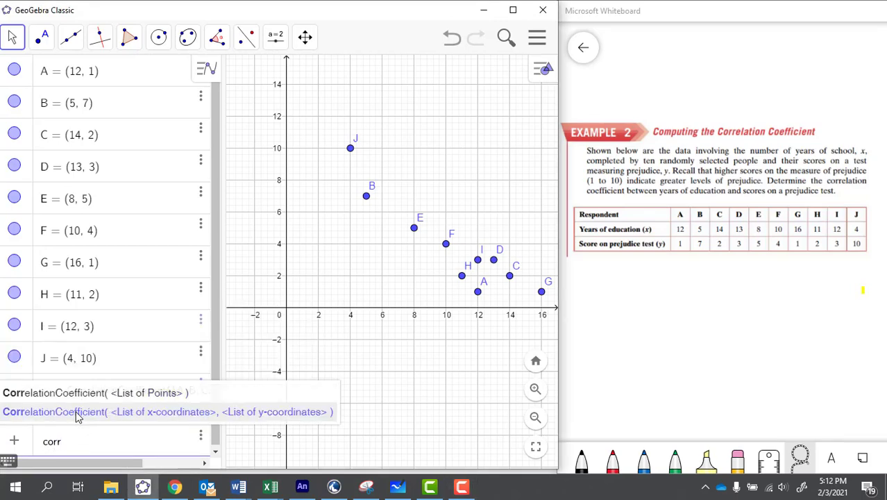
{"action": "left_click", "coordinate": [76, 414]}
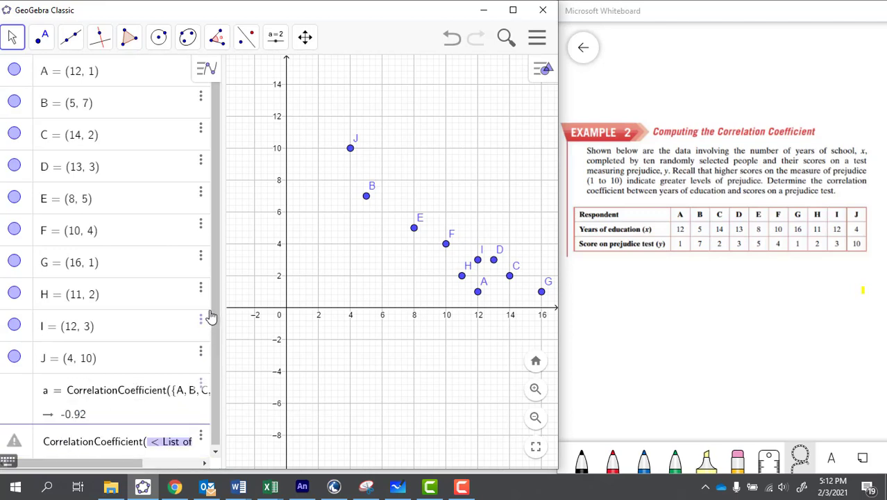
{"action": "left_click_drag", "start_coordinate": [220, 293], "coordinate": [436, 326]}
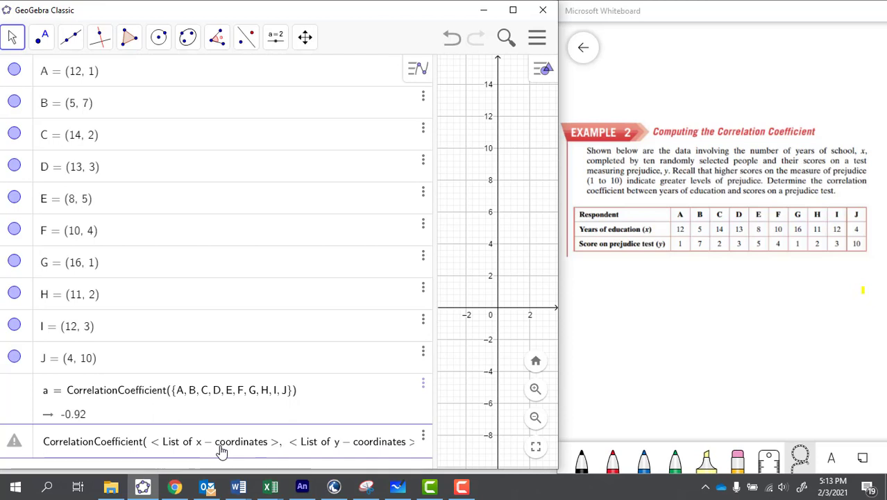
- Replace the x-coordinates placeholder in the second CorrelationCoefficient command with the list {12, 5, 14, 13, 8, 10, 16, 11, 12, 4}
{"action": "left_click", "coordinate": [266, 448]}
{"action": "key", "text": "BackSpace"}
{"action": "key", "text": "BackSpace"}
{"action": "key", "text": "BackSpace"}
{"action": "key", "text": "BackSpace"}
{"action": "key", "text": "BackSpace"}
{"action": "key", "text": "BackSpace"}
{"action": "key", "text": "BackSpace"}
{"action": "key", "text": "BackSpace"}
{"action": "key", "text": "BackSpace"}
{"action": "key", "text": "BackSpace"}
{"action": "key", "text": "BackSpace"}
{"action": "key", "text": "BackSpace"}
{"action": "key", "text": "BackSpace"}
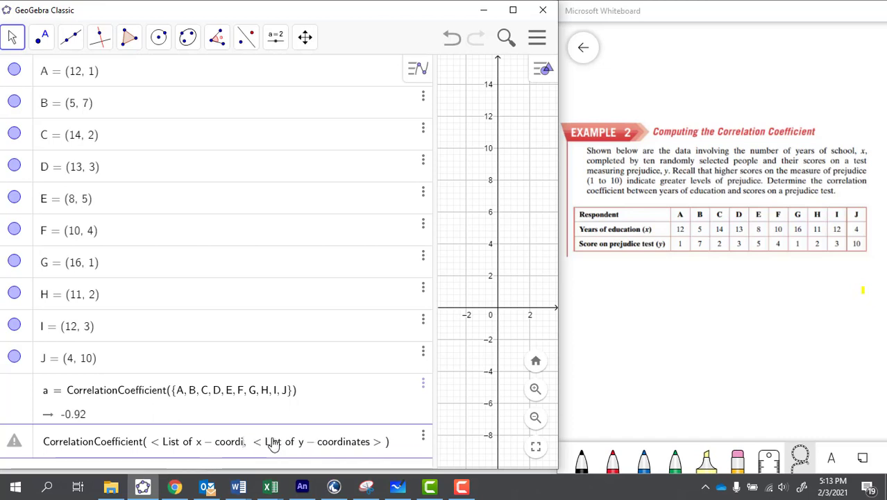
{"action": "key", "text": "BackSpace"}
{"action": "key", "text": "BackSpace"}
{"action": "key", "text": "BackSpace"}
{"action": "key", "text": "BackSpace"}
{"action": "key", "text": "BackSpace"}
{"action": "key", "text": "BackSpace"}
{"action": "key", "text": "BackSpace"}
{"action": "key", "text": "BackSpace"}
{"action": "key", "text": "BackSpace"}
{"action": "key", "text": "BackSpace"}
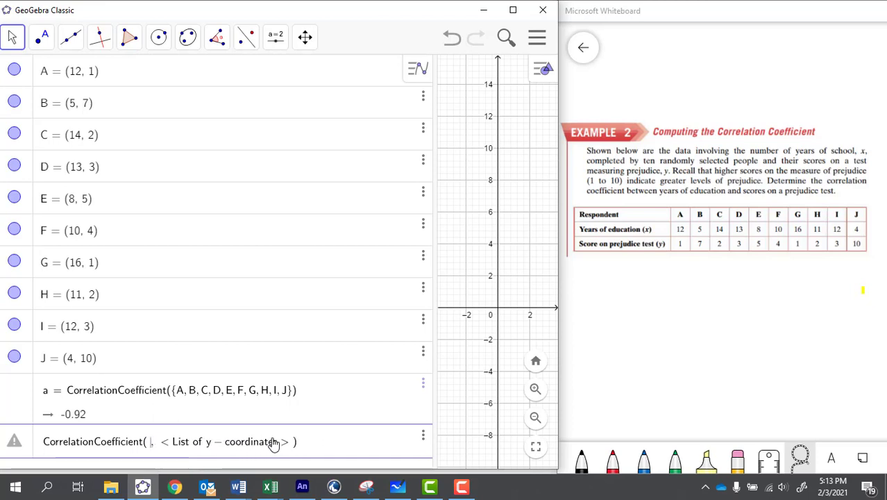
{"action": "type", "text": "{"}
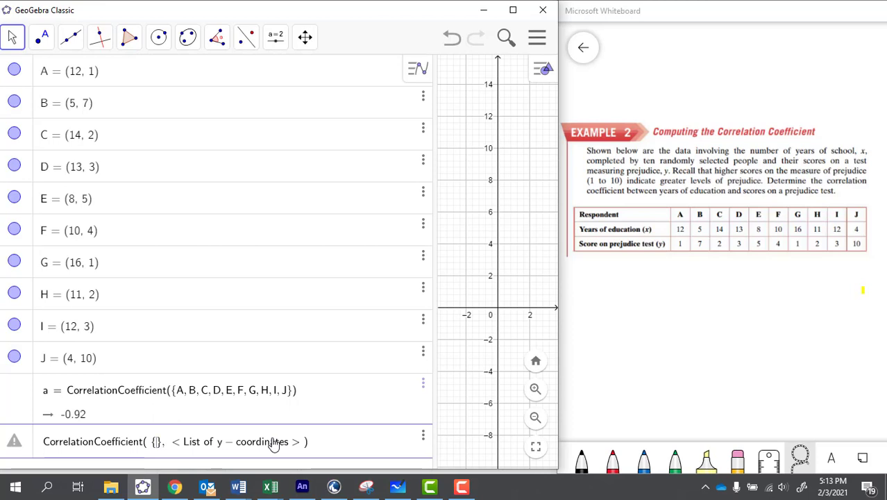
{"action": "type", "text": "12, "}
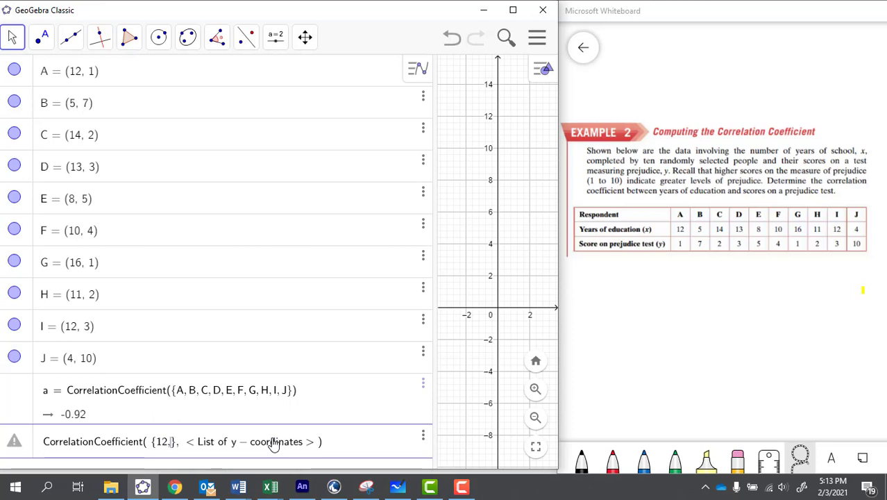
{"action": "type", "text": "5, 14, 1"}
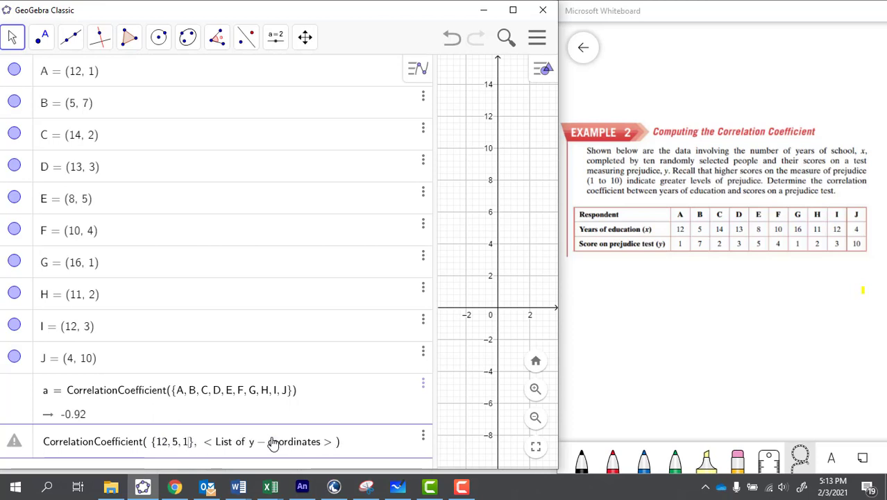
{"action": "type", "text": "3, "}
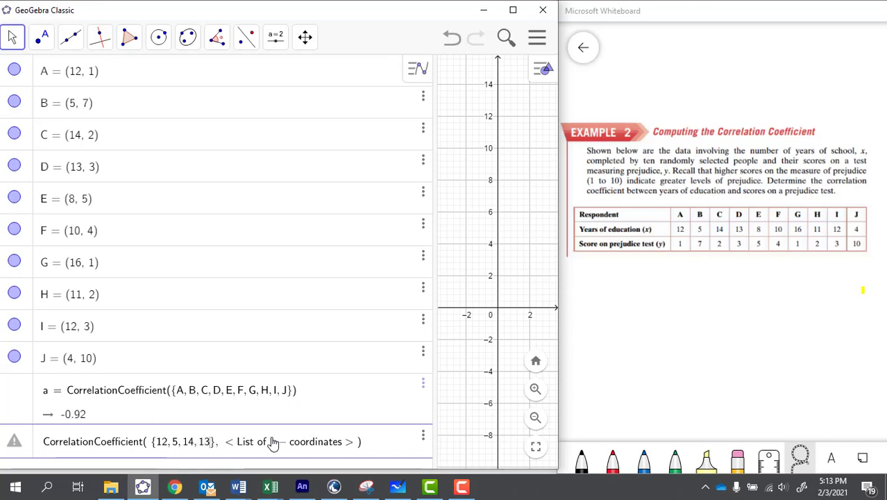
{"action": "type", "text": "8, "}
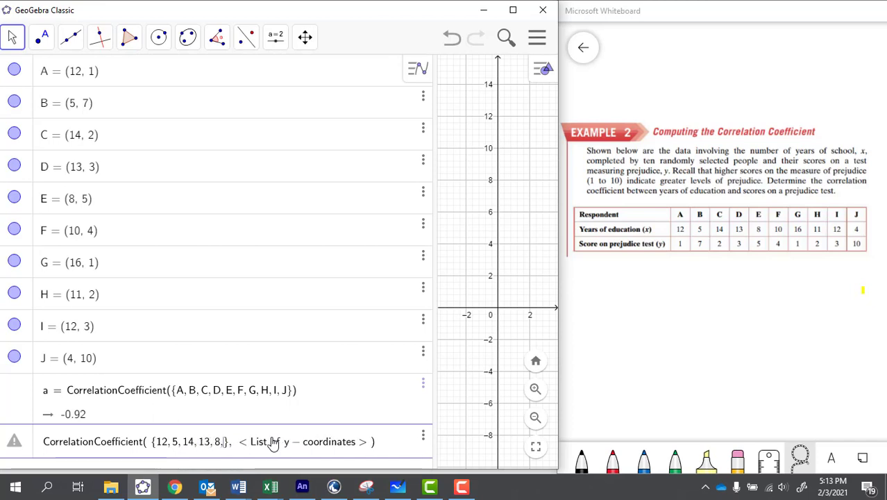
{"action": "type", "text": "10, 1"}
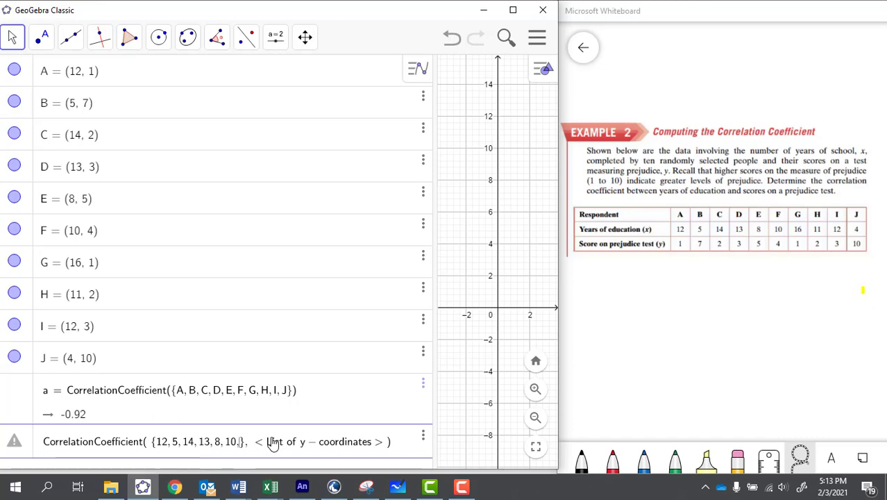
{"action": "type", "text": "6, "}
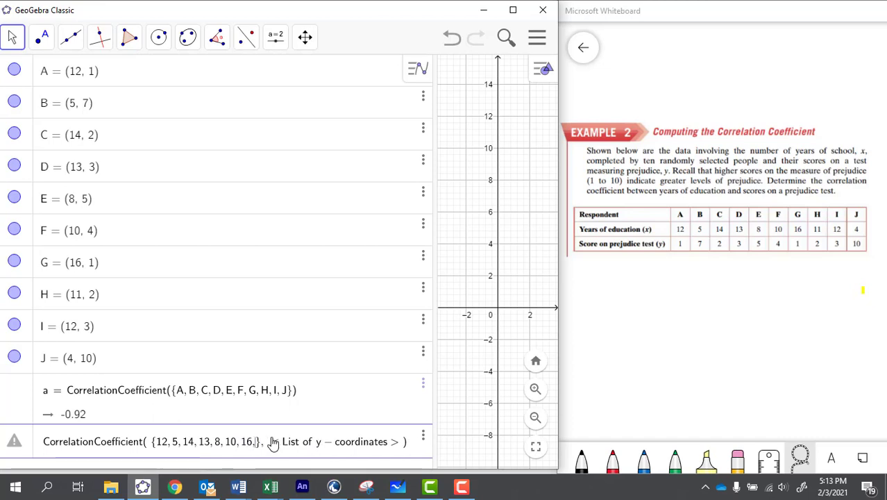
{"action": "type", "text": "11, 12"}
{"action": "type", "text": ", "}
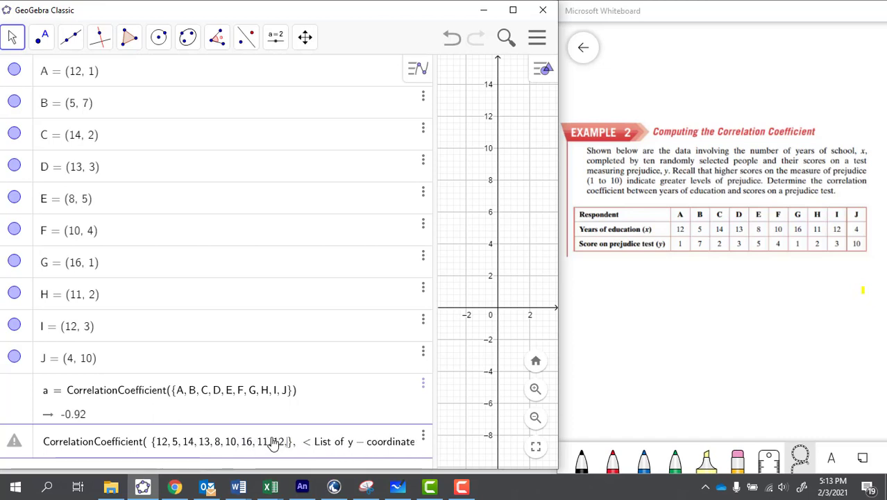
{"action": "type", "text": "4"}
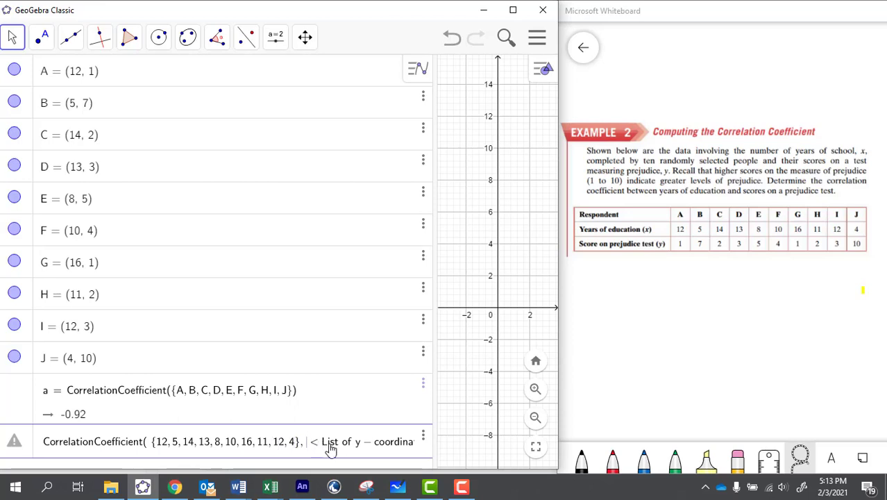
- Replace the y-coordinates placeholder with the list {1, 7, 2, 3, 5, 4, 1, 2, 3, 10} and evaluate the command
{"action": "key", "text": "Delete"}
{"action": "key", "text": "Delete"}
{"action": "key", "text": "Delete"}
{"action": "key", "text": "Delete"}
{"action": "key", "text": "Delete"}
{"action": "key", "text": "Delete"}
{"action": "key", "text": "Delete"}
{"action": "key", "text": "Delete"}
{"action": "key", "text": "Delete"}
{"action": "key", "text": "Delete"}
{"action": "key", "text": "Delete"}
{"action": "key", "text": "Delete"}
{"action": "key", "text": "Delete"}
{"action": "key", "text": "Delete"}
{"action": "key", "text": "Delete"}
{"action": "key", "text": "Delete"}
{"action": "key", "text": "Delete"}
{"action": "key", "text": "Delete"}
{"action": "key", "text": "Delete"}
{"action": "key", "text": "Delete"}
{"action": "key", "text": "Delete"}
{"action": "key", "text": "Delete"}
{"action": "key", "text": "Delete"}
{"action": "key", "text": "Delete"}
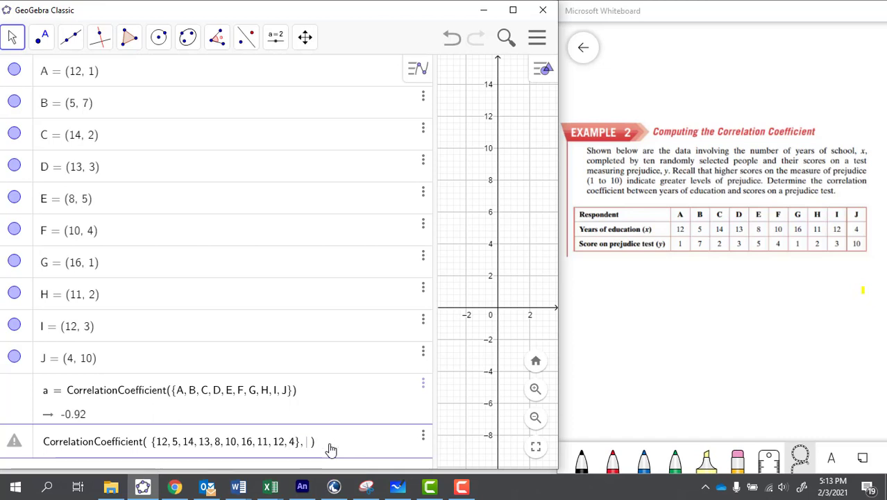
{"action": "type", "text": "{"}
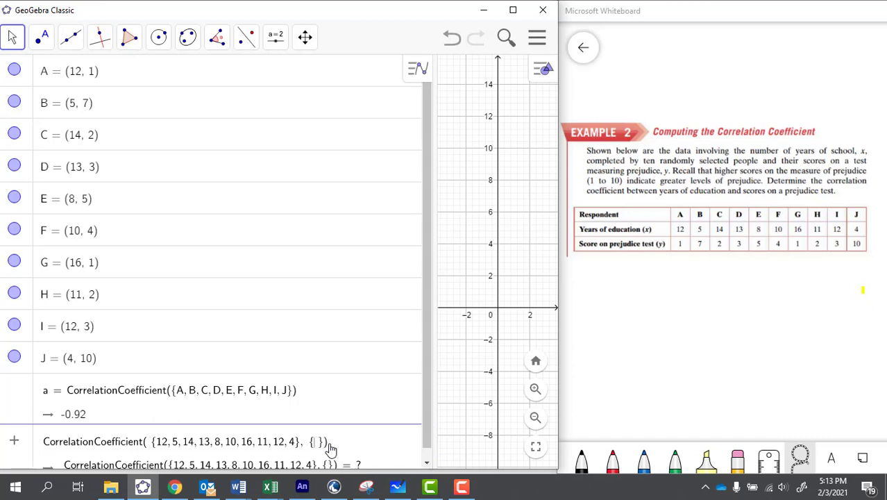
{"action": "type", "text": "1, 7"}
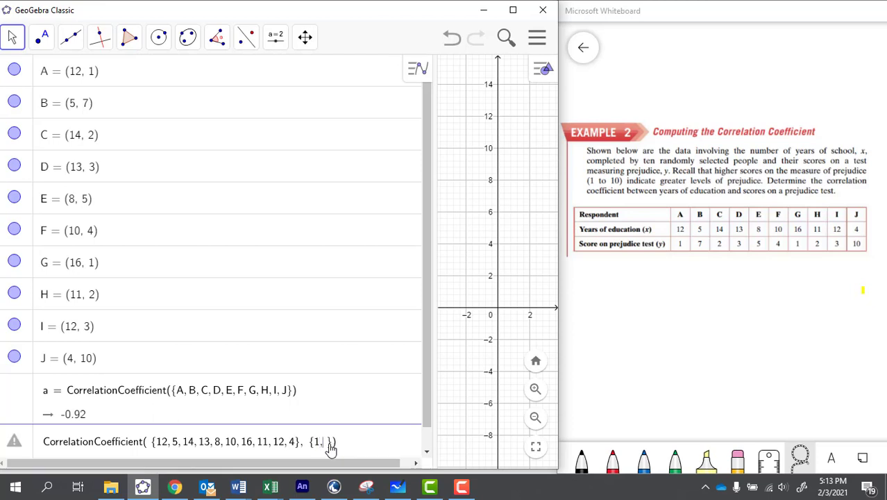
{"action": "type", "text": ", 2, 3, 5, 4, 1, 2, "}
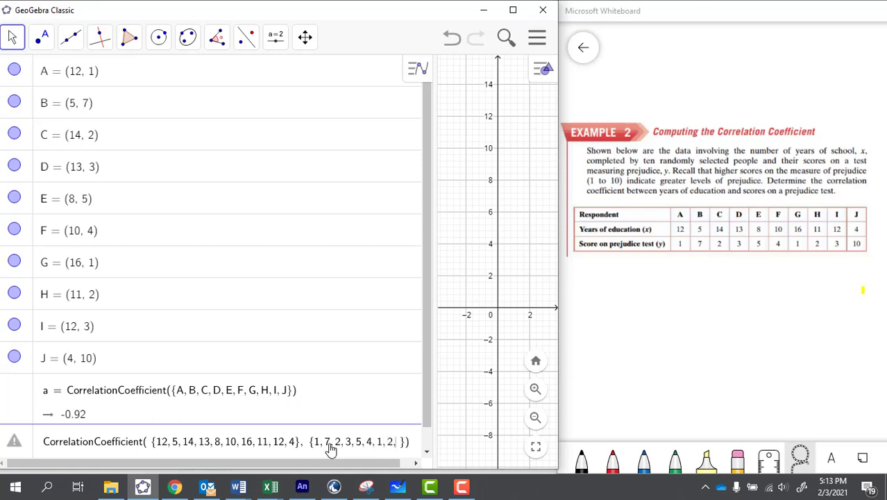
{"action": "type", "text": "3, 10"}
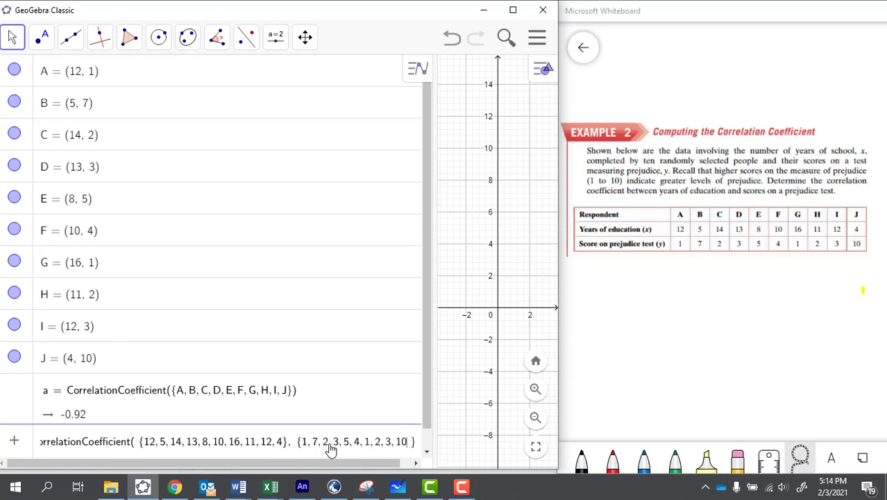
{"action": "key", "text": "Return"}
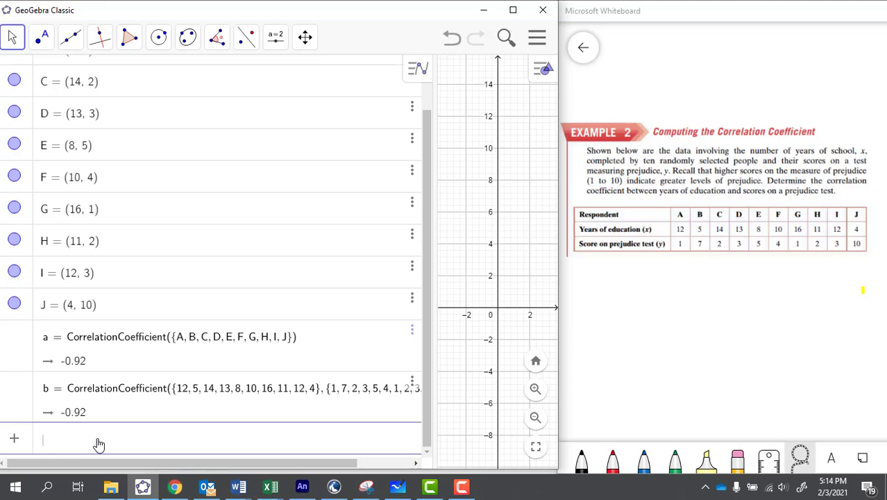
- Maximize the GeoGebra window to view the scatter plot of all ten points beside the algebra view
{"action": "left_click", "coordinate": [514, 12]}
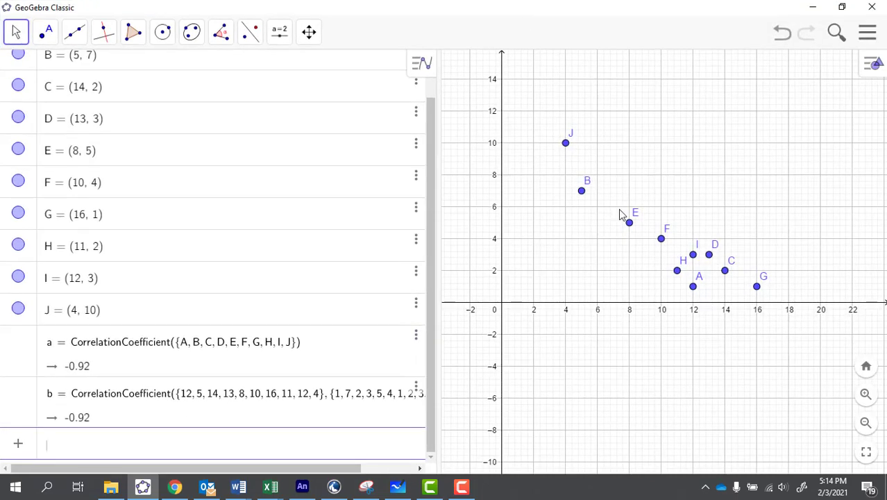